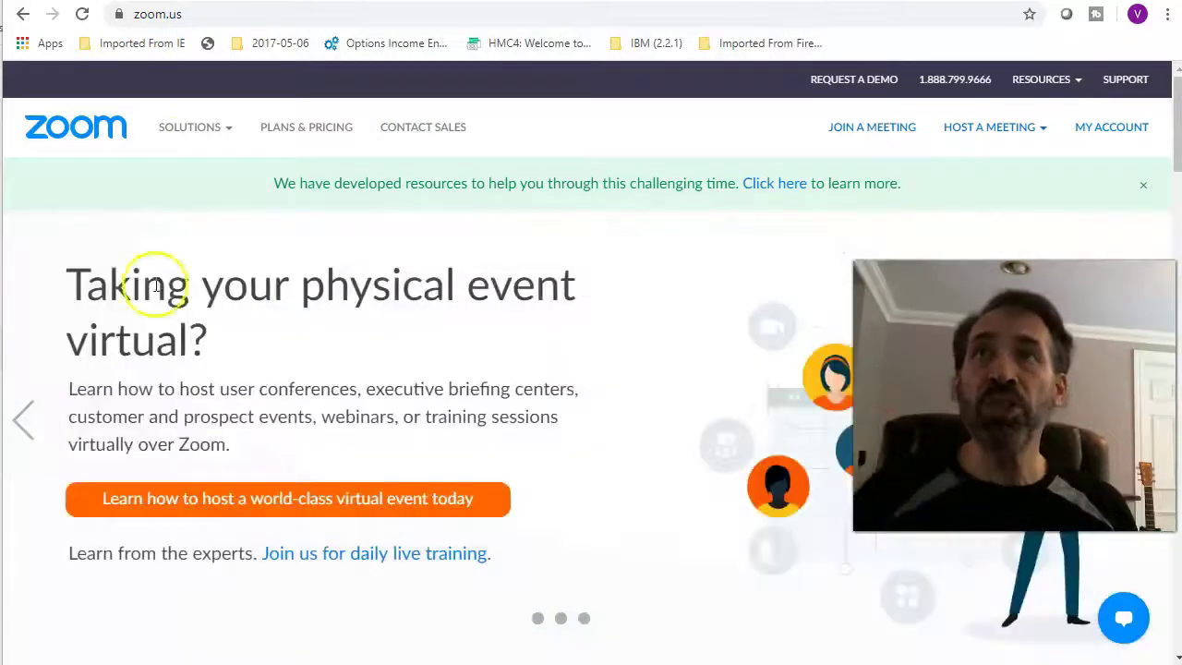
Step back through the home page banner slides.
mouse_move(189, 126)
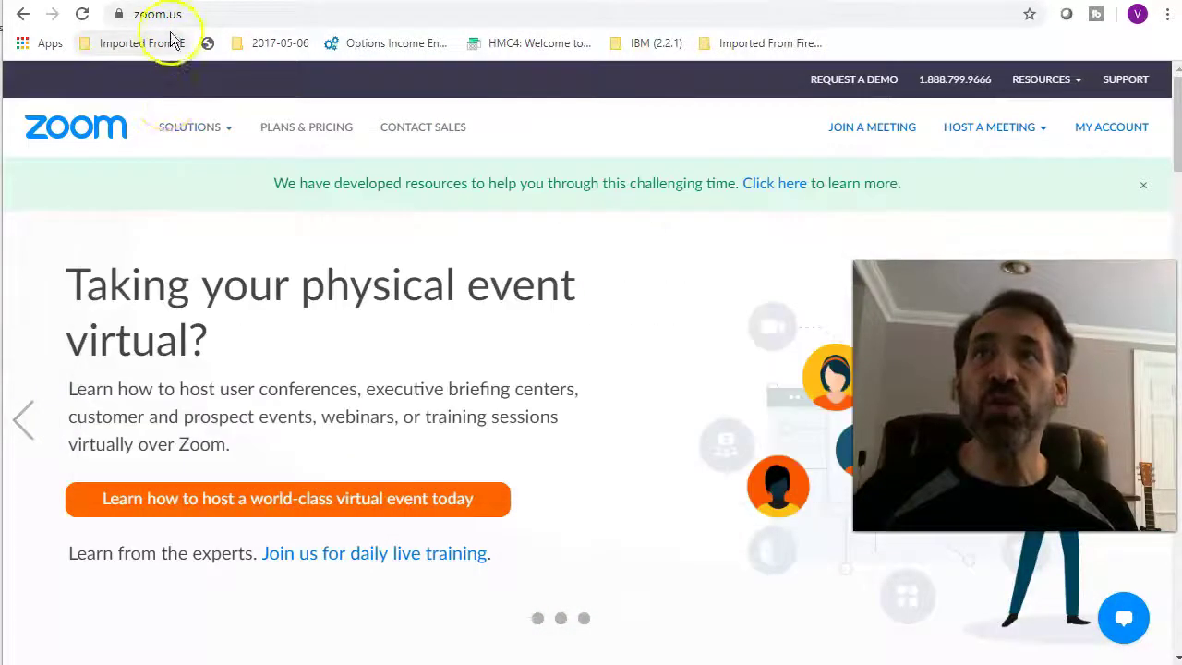
click(33, 415)
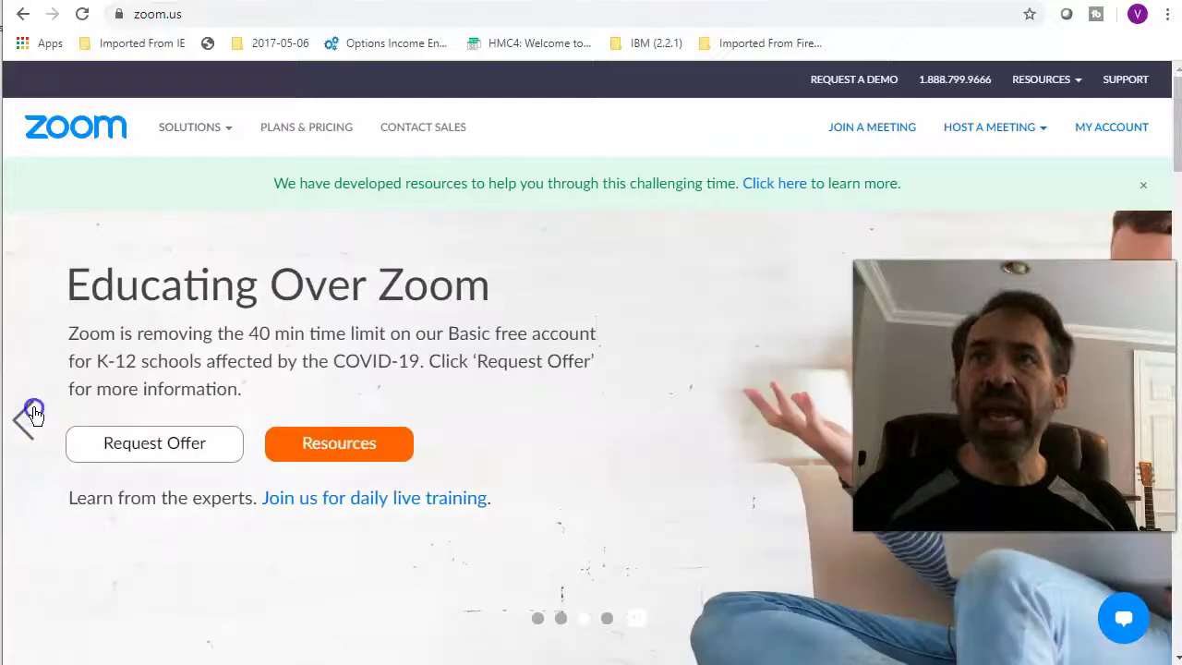
click(31, 416)
click(31, 411)
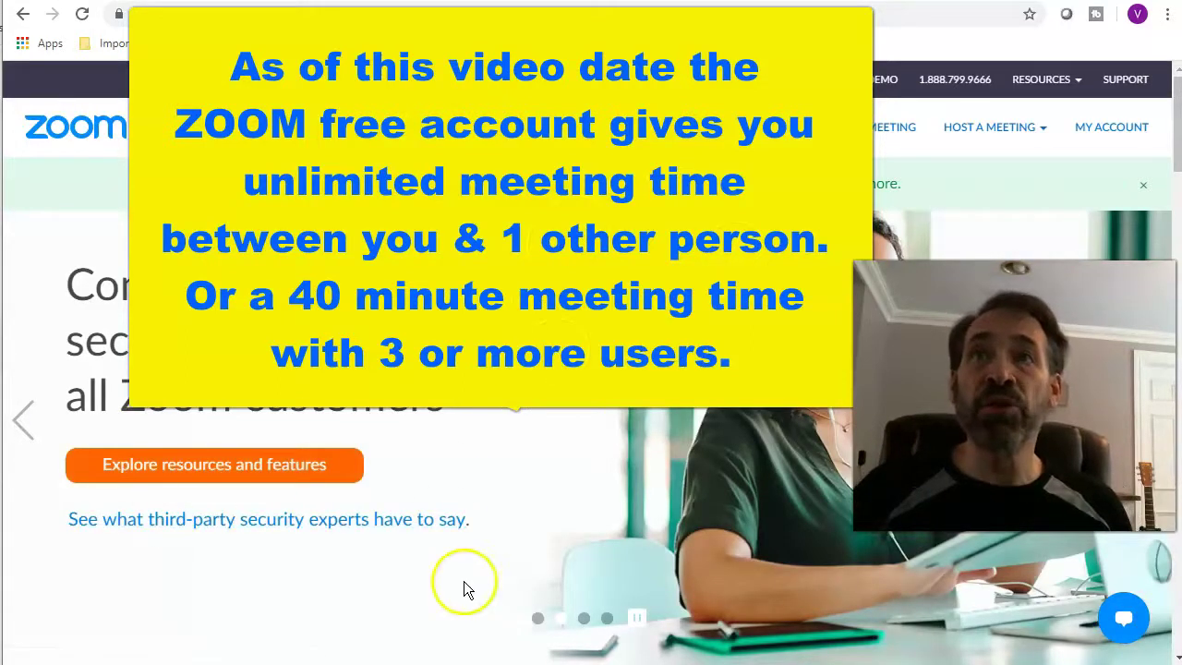
Review the account profile and meeting settings toggles, then go to the Meetings list.
click(1105, 134)
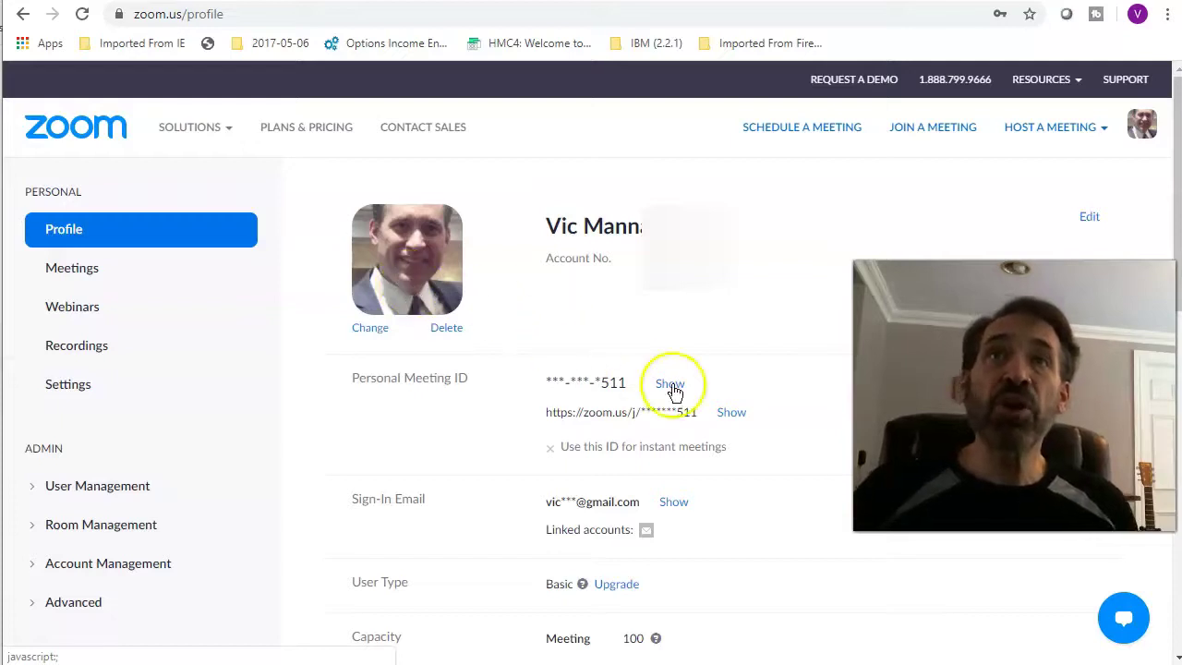
click(53, 386)
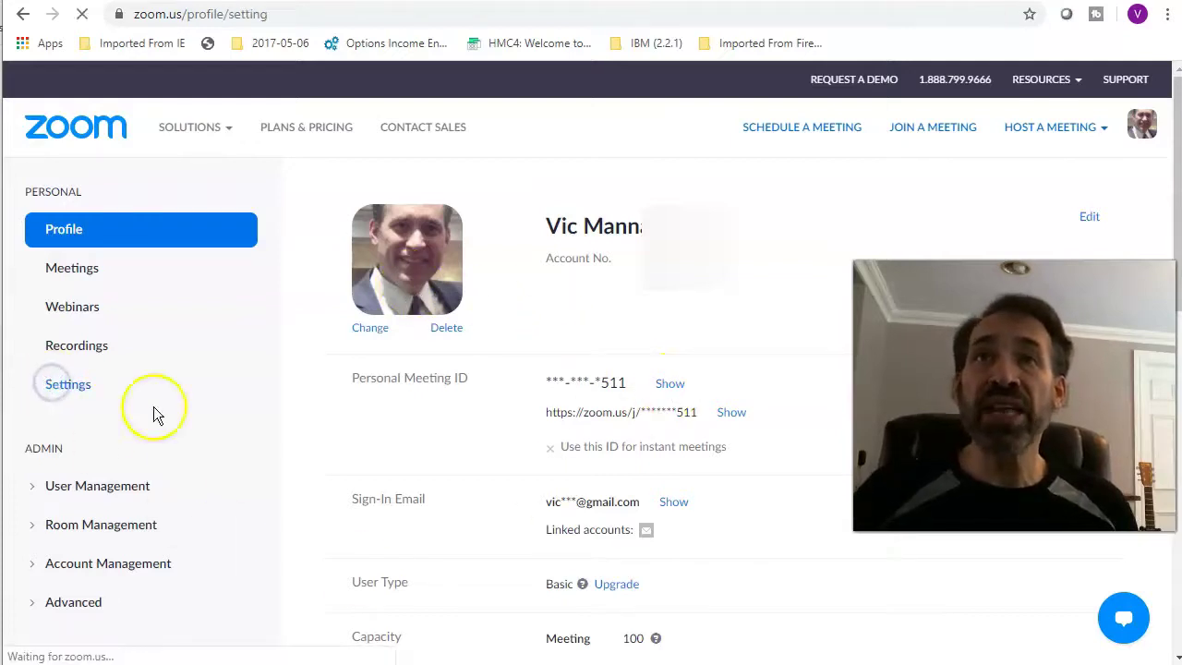
scroll(540, 374, down, 3)
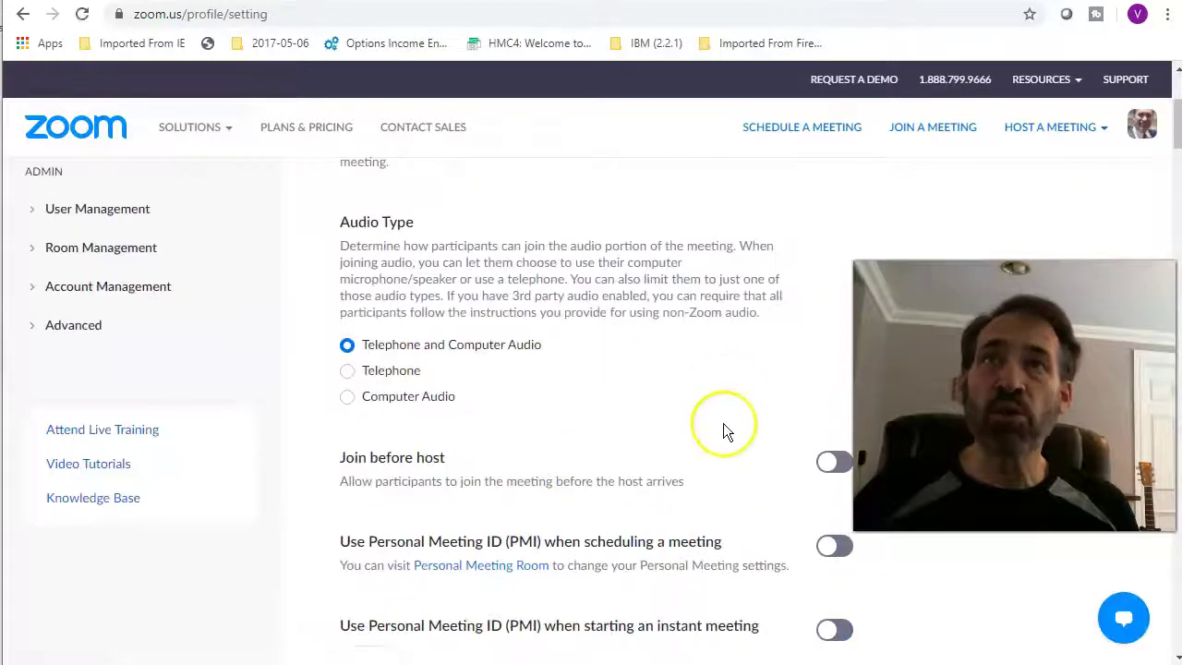
scroll(728, 437, up, 3)
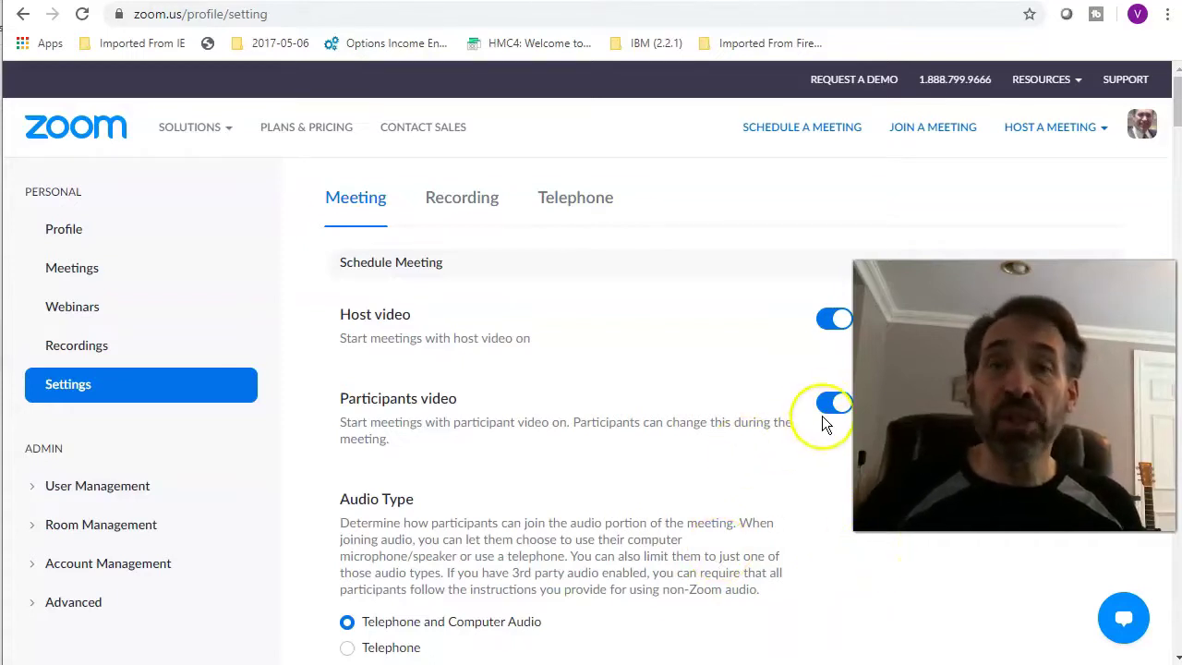
scroll(825, 421, down, 5)
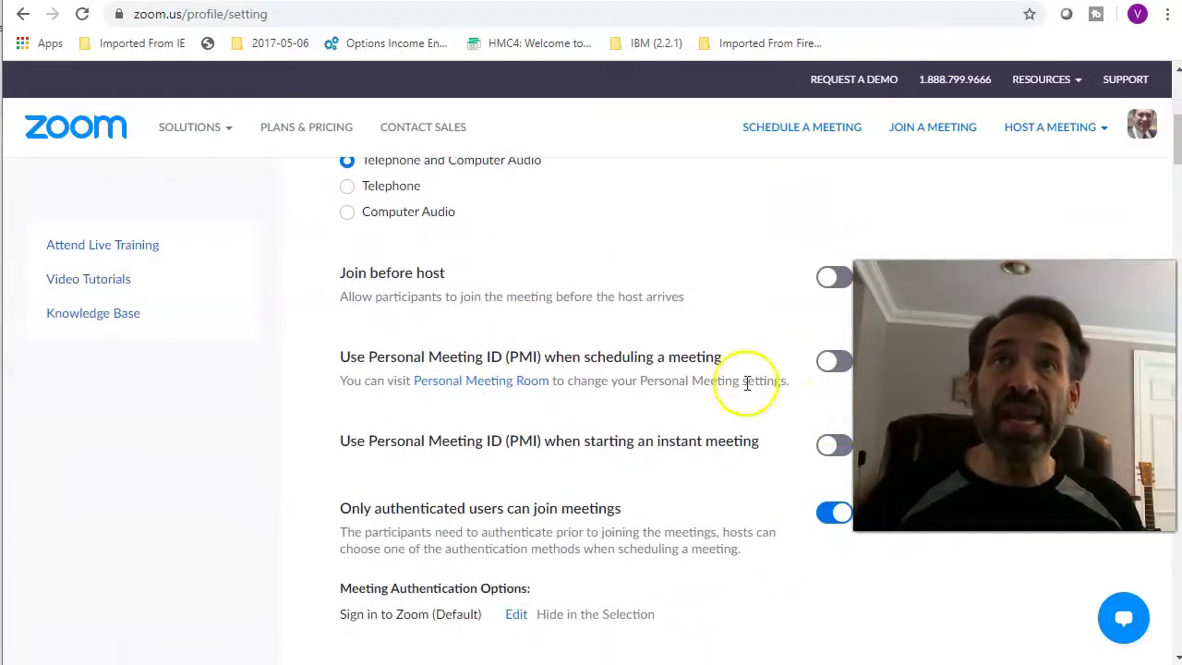
scroll(771, 393, down, 4)
scroll(772, 397, up, 9)
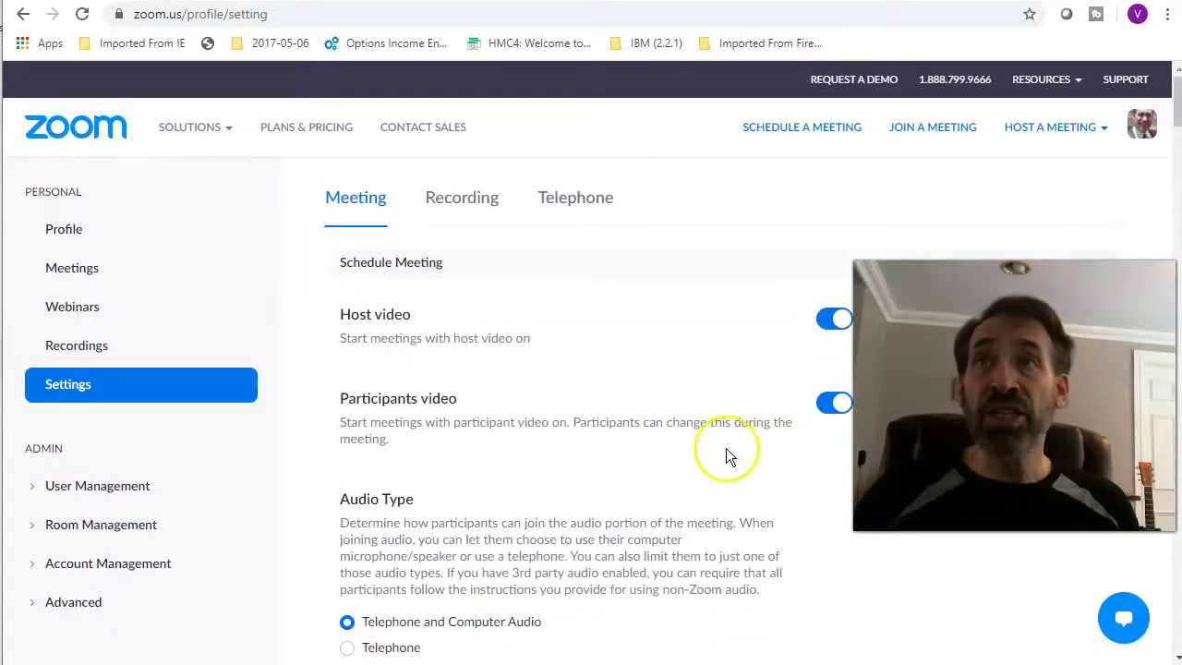
click(57, 271)
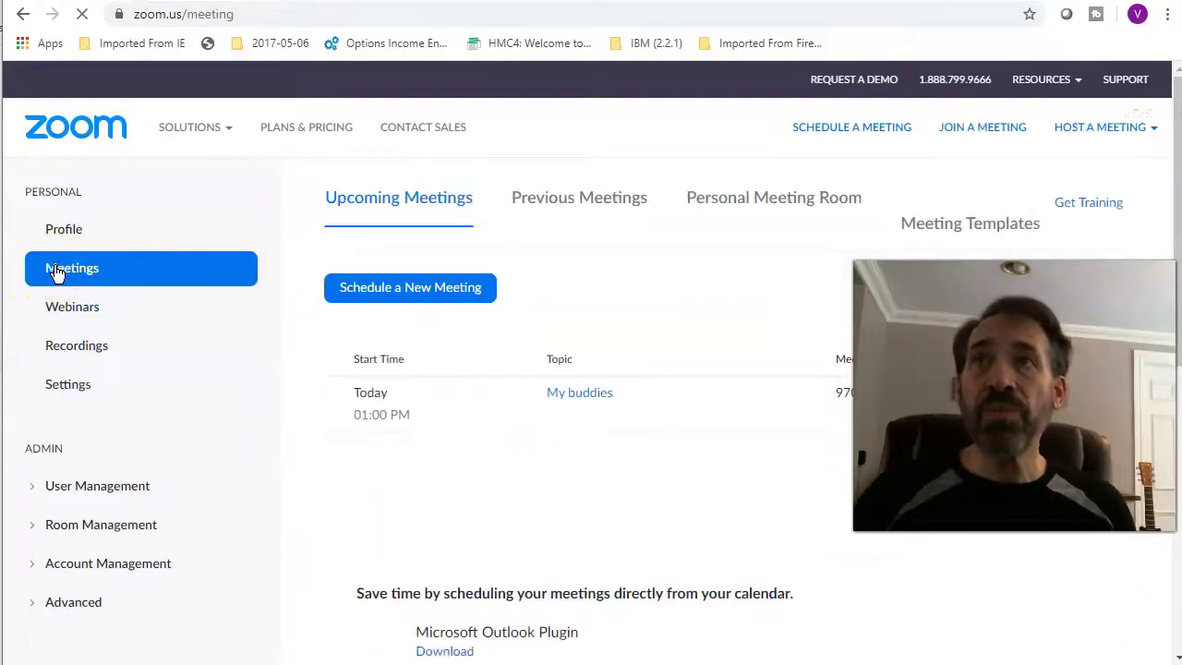
Start a new meeting with topic 'Mybuds' at 2:00 PM on 04/25/2020.
click(386, 291)
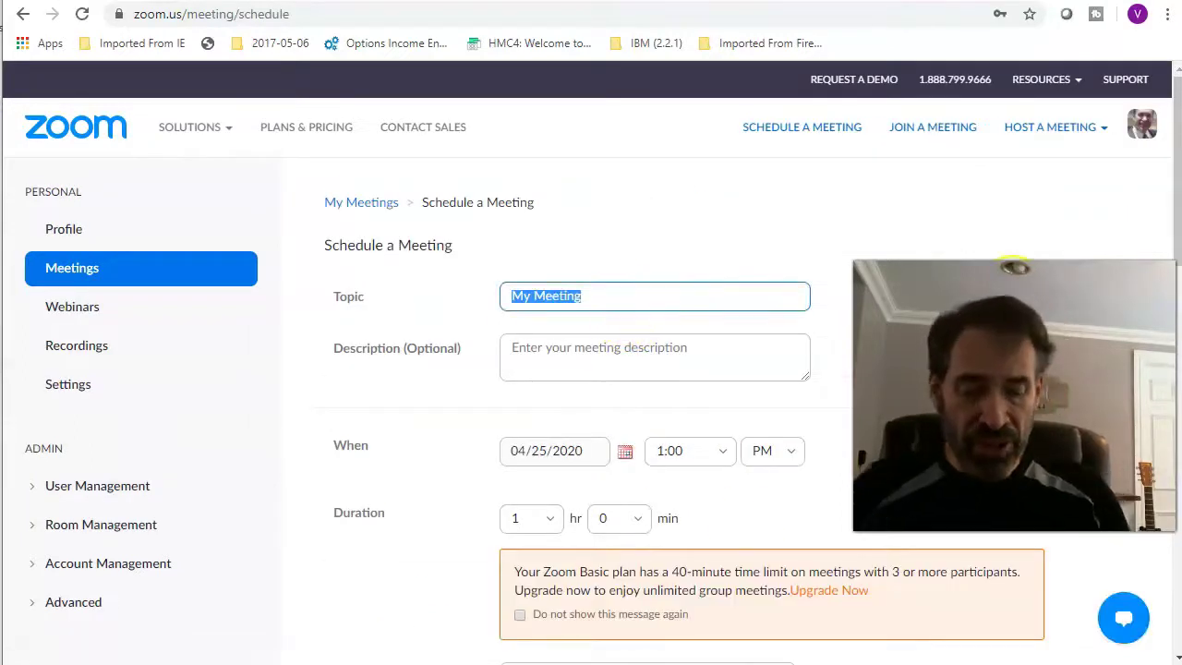
text(Mybuds)
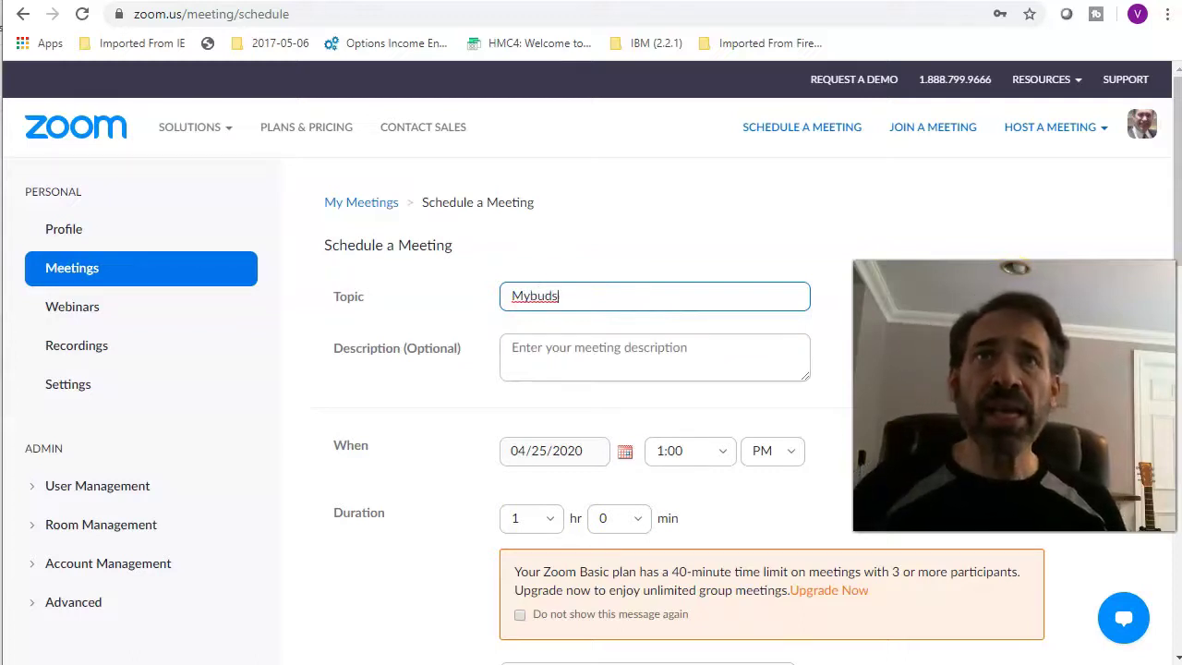
click(720, 452)
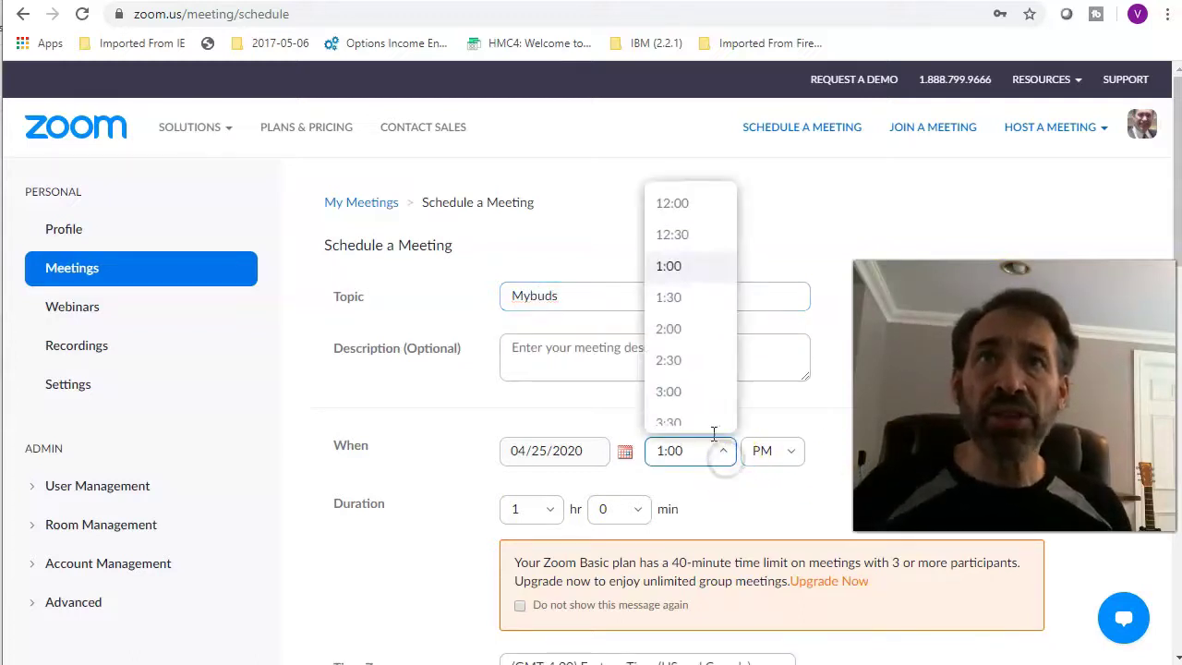
click(678, 330)
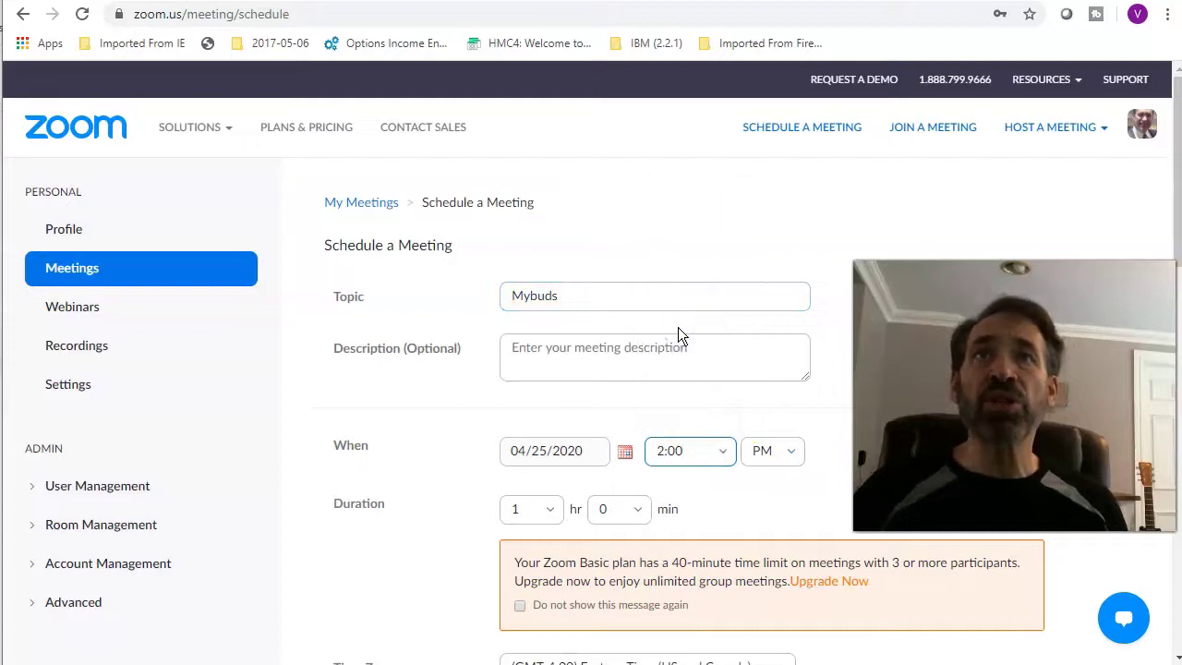
scroll(825, 433, down, 3)
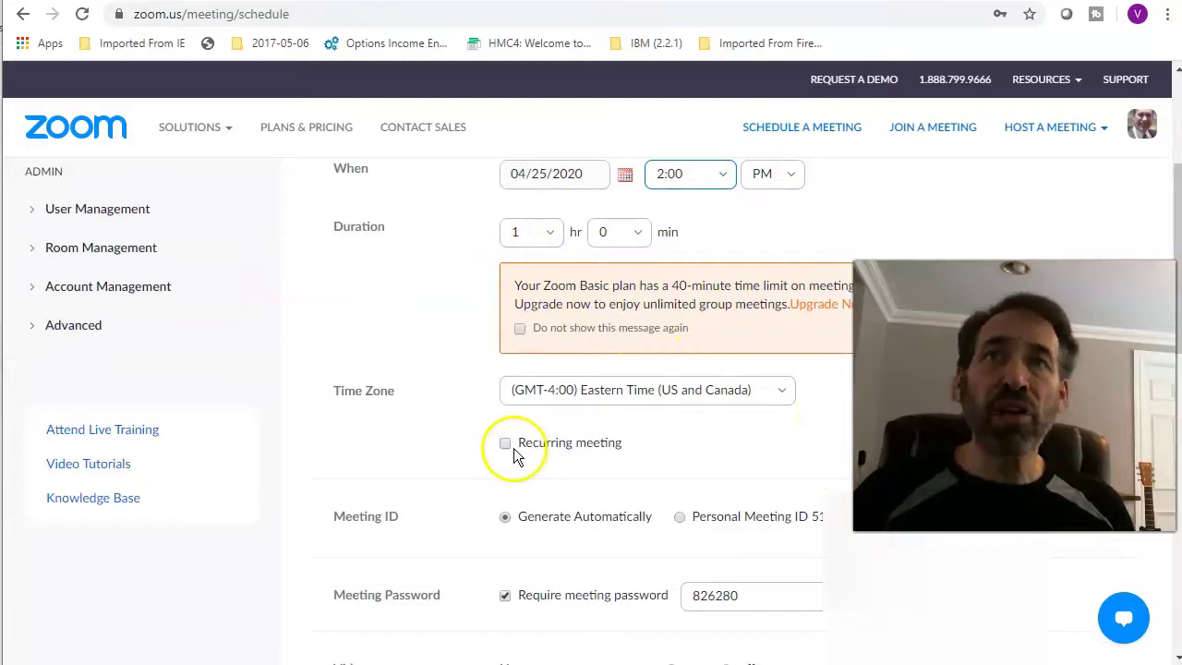
scroll(616, 471, down, 3)
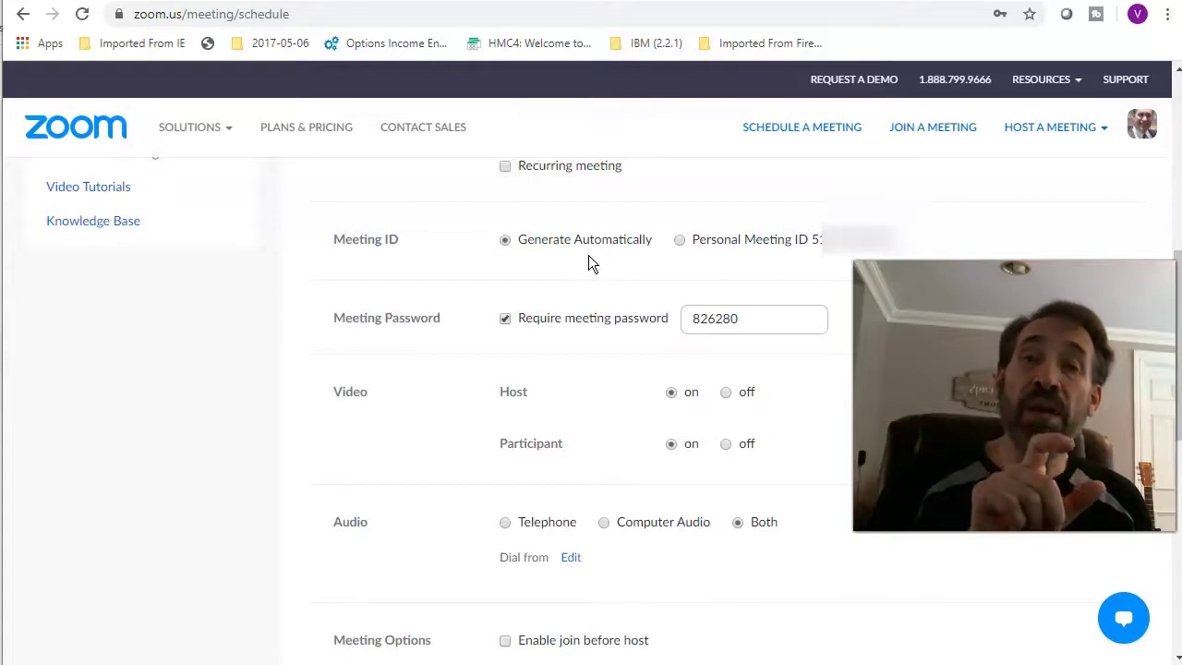
Keep an automatically generated meeting ID and replace the password with a custom meeting password.
click(677, 241)
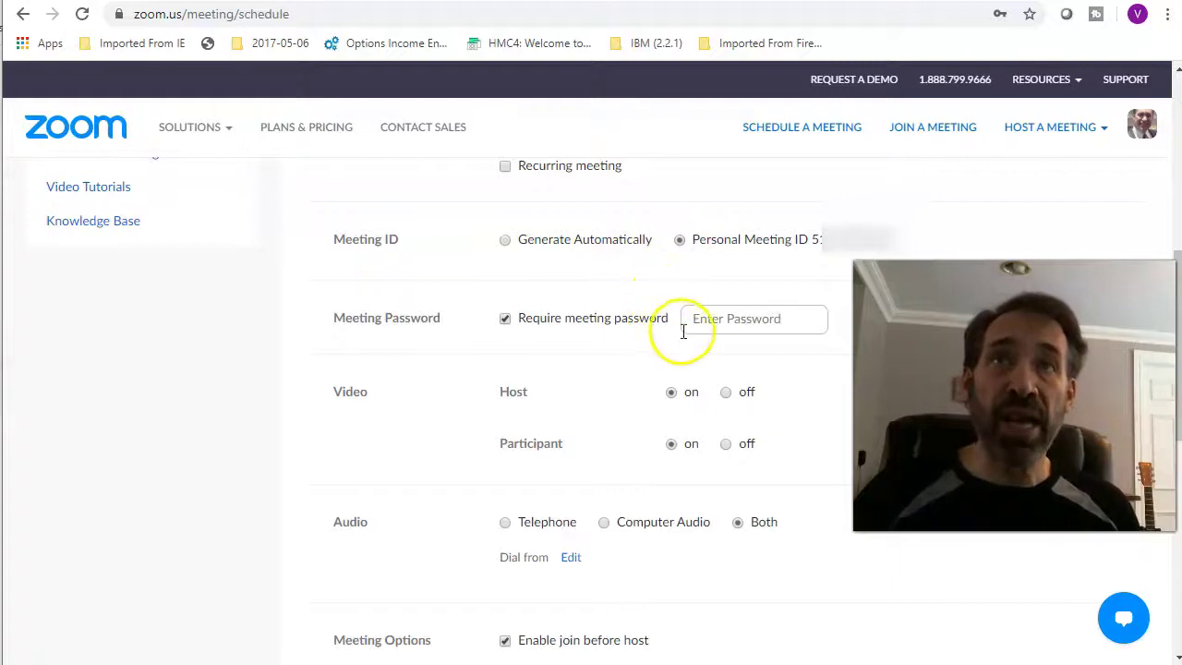
click(766, 318)
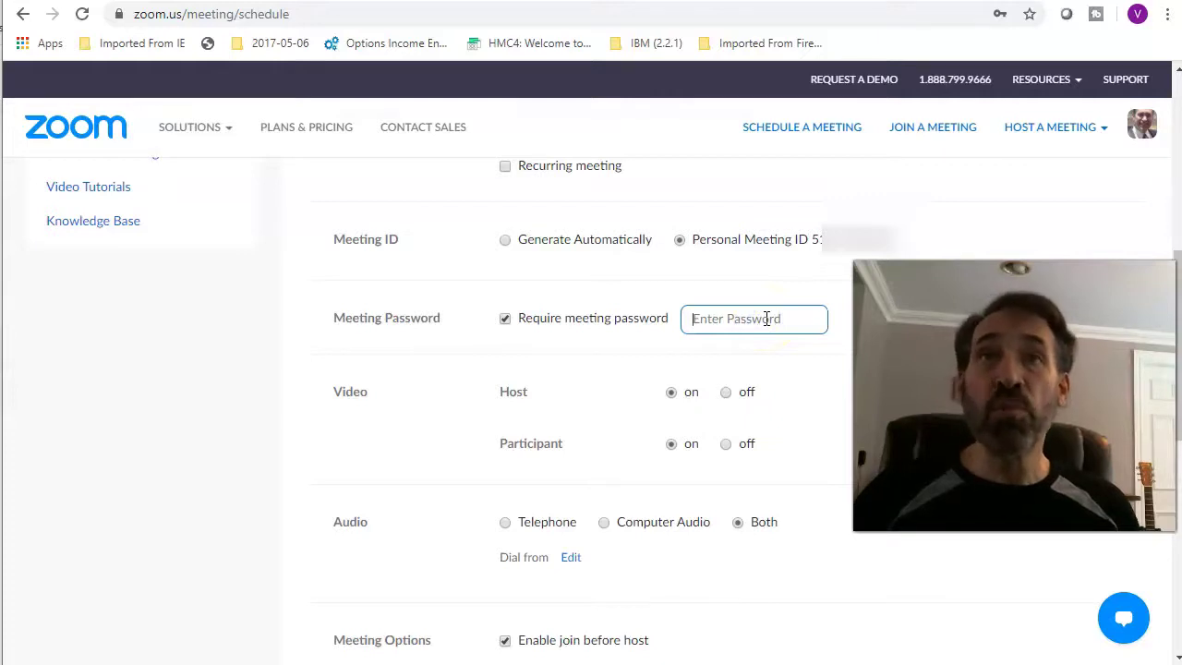
click(505, 242)
drag(770, 318, 646, 325)
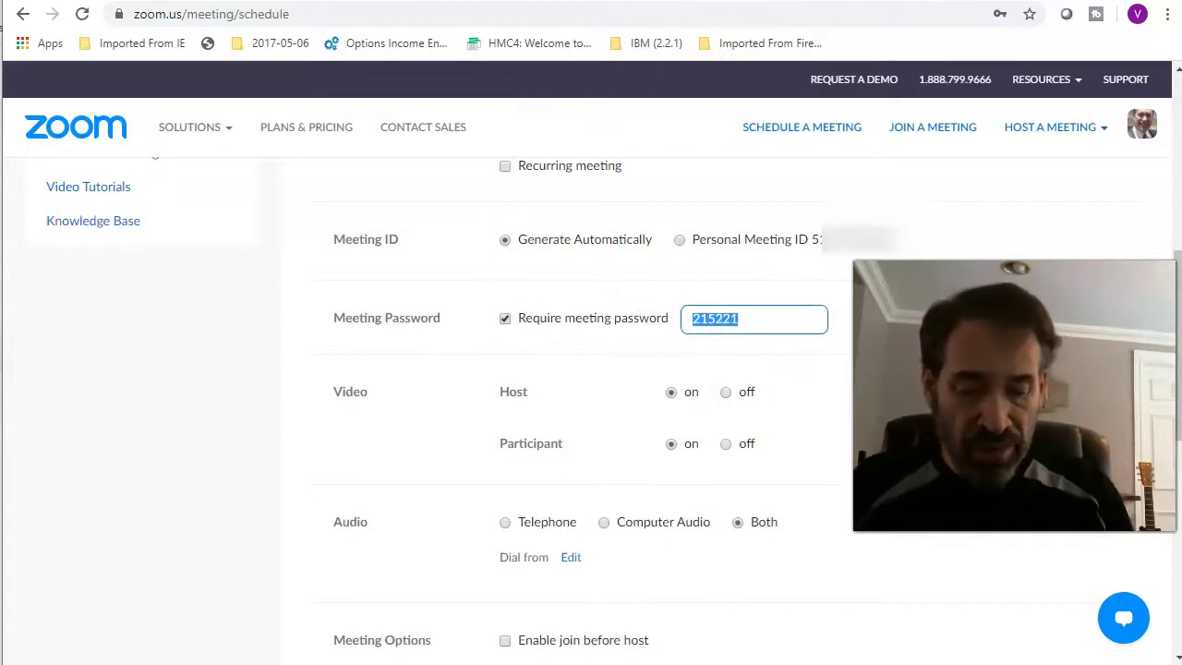
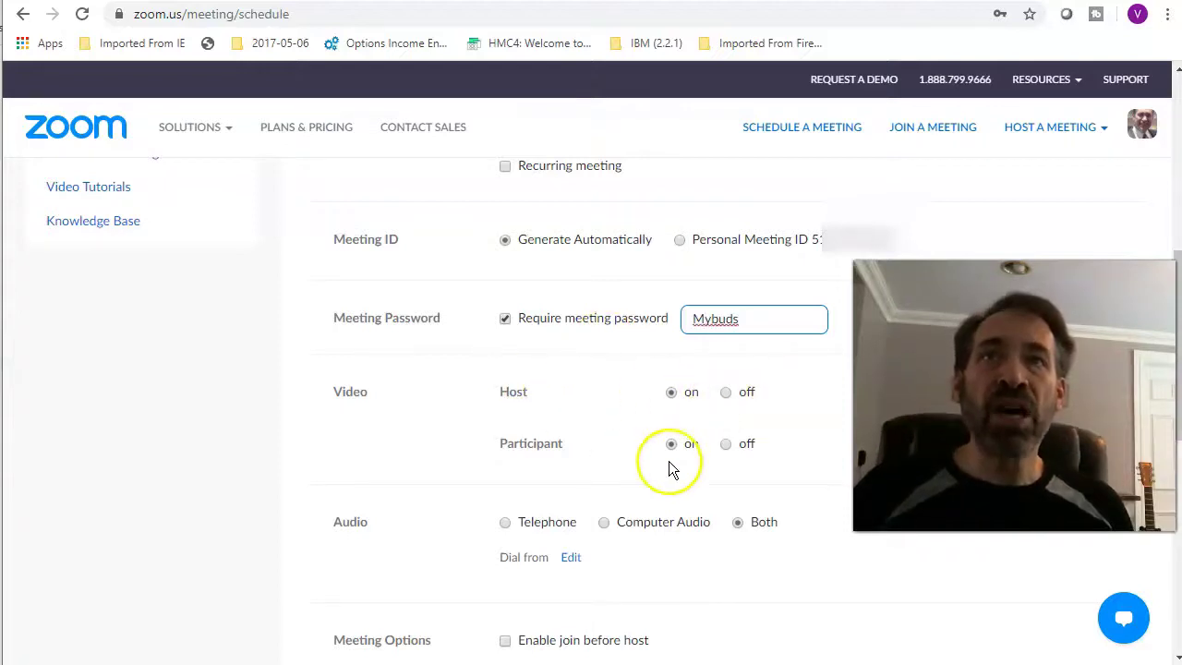
Review the remaining meeting options and save the scheduled meeting.
scroll(831, 462, down, 1)
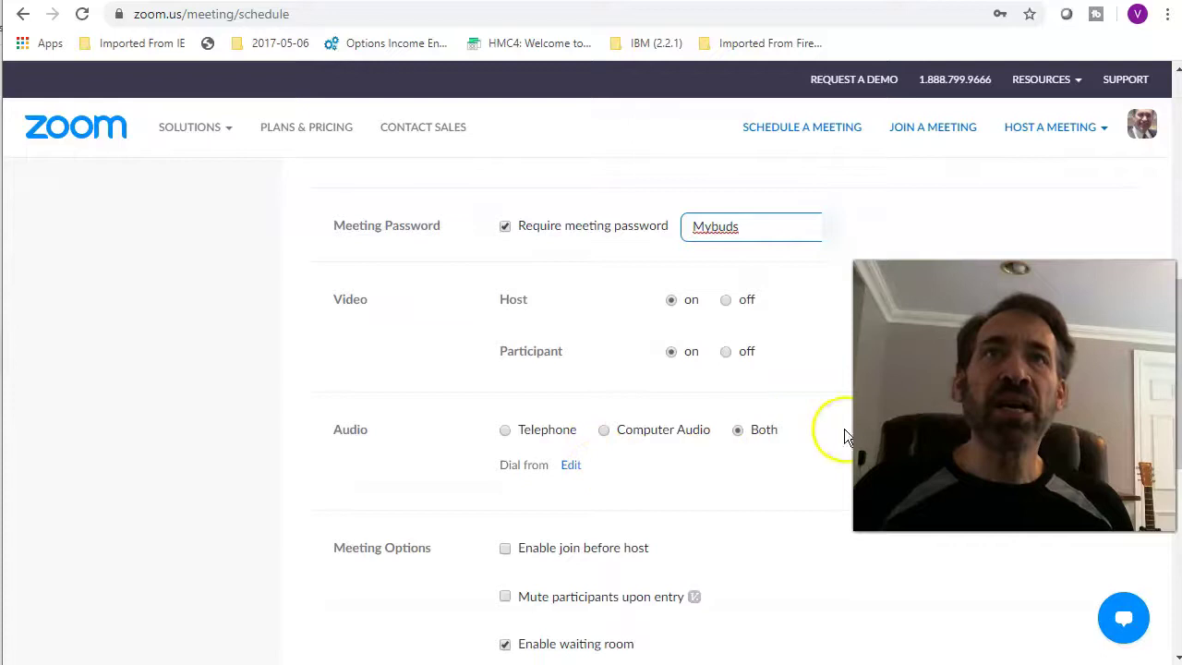
scroll(782, 445, up, 2)
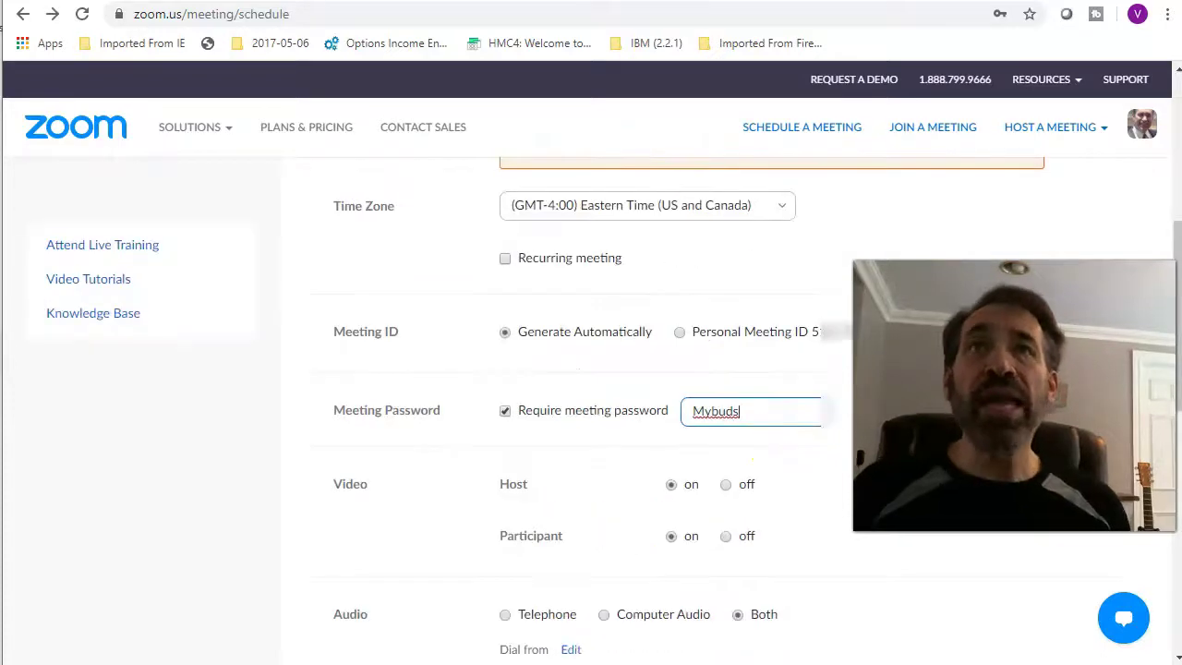
scroll(495, 475, down, 7)
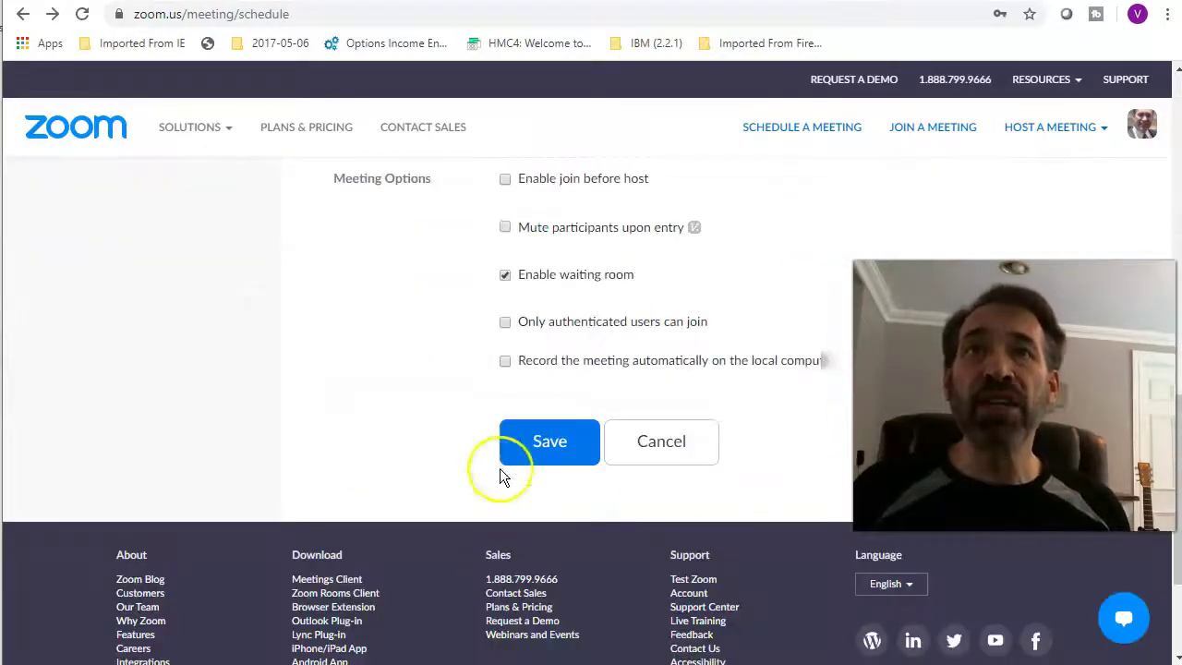
click(533, 447)
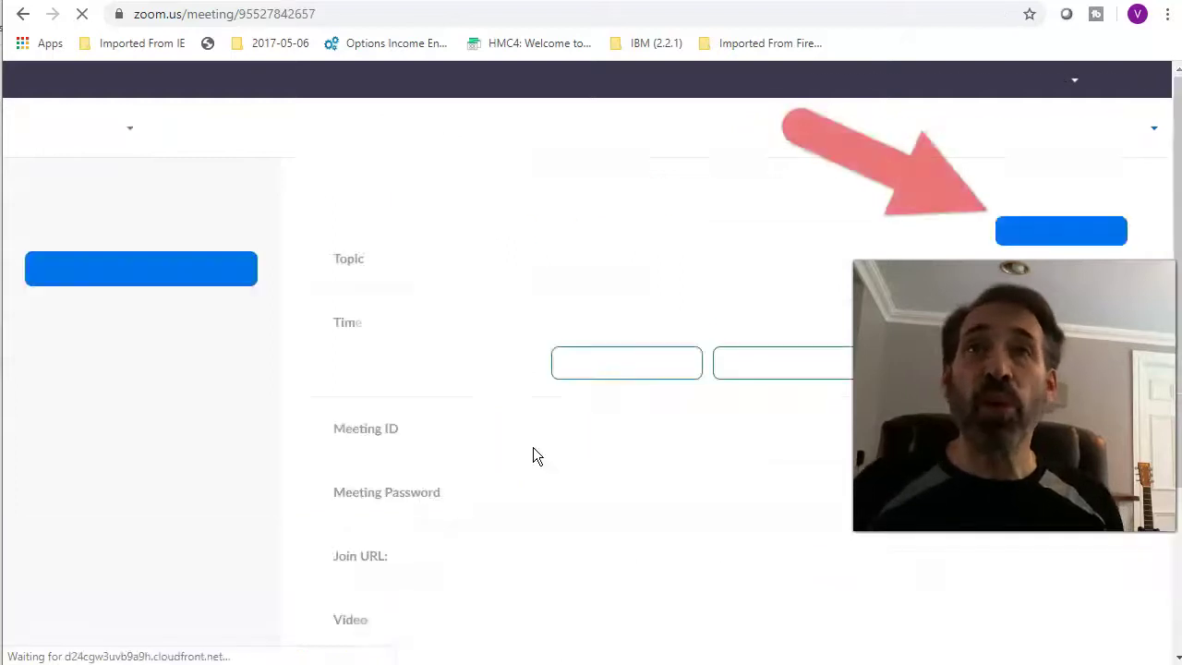
Start the saved meeting and let the browser launch it in the Zoom app.
click(1062, 240)
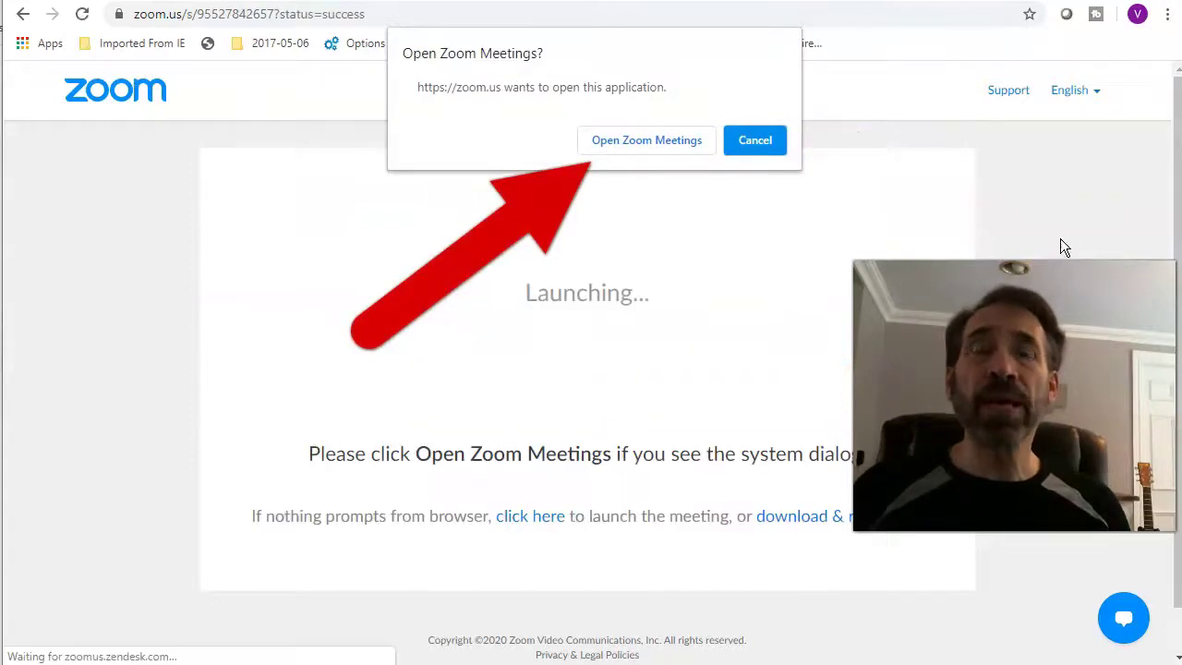
click(1020, 232)
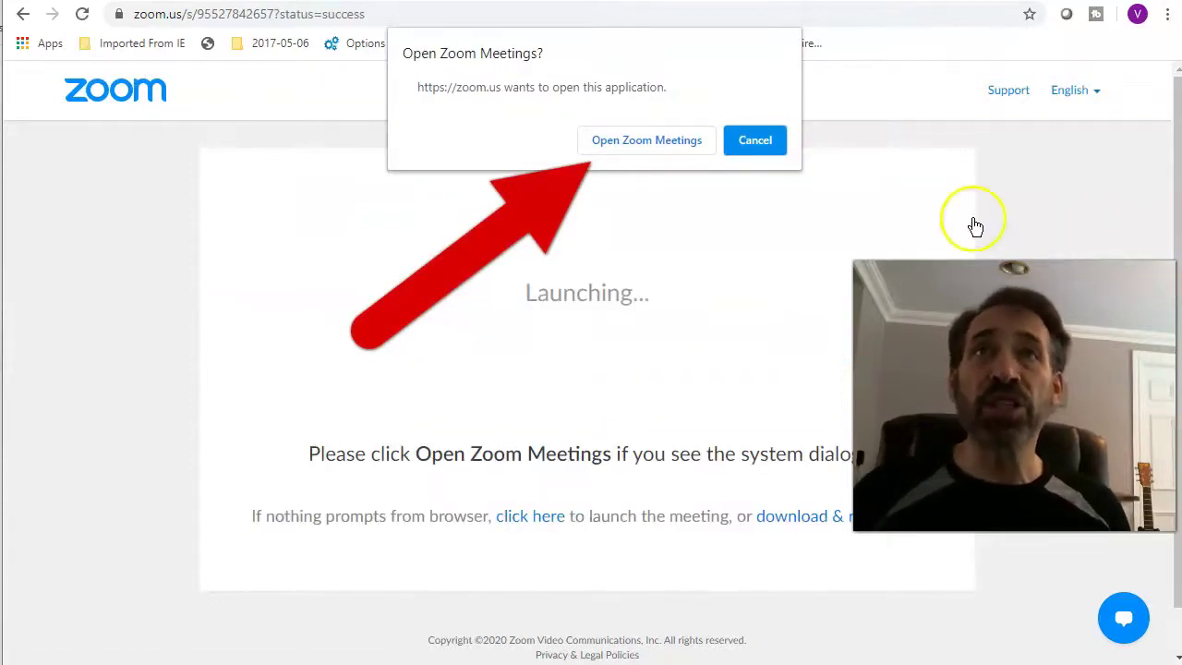
click(647, 140)
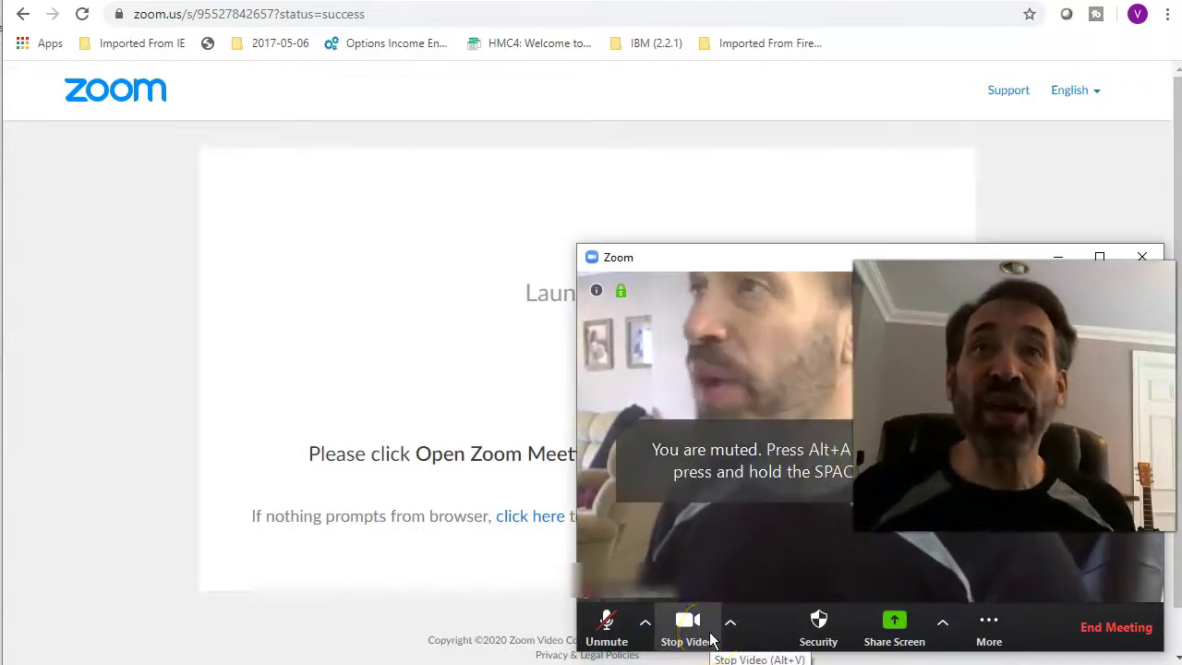
Move the meeting window to the screen centre and turn the camera off and back on.
drag(965, 258, 741, 226)
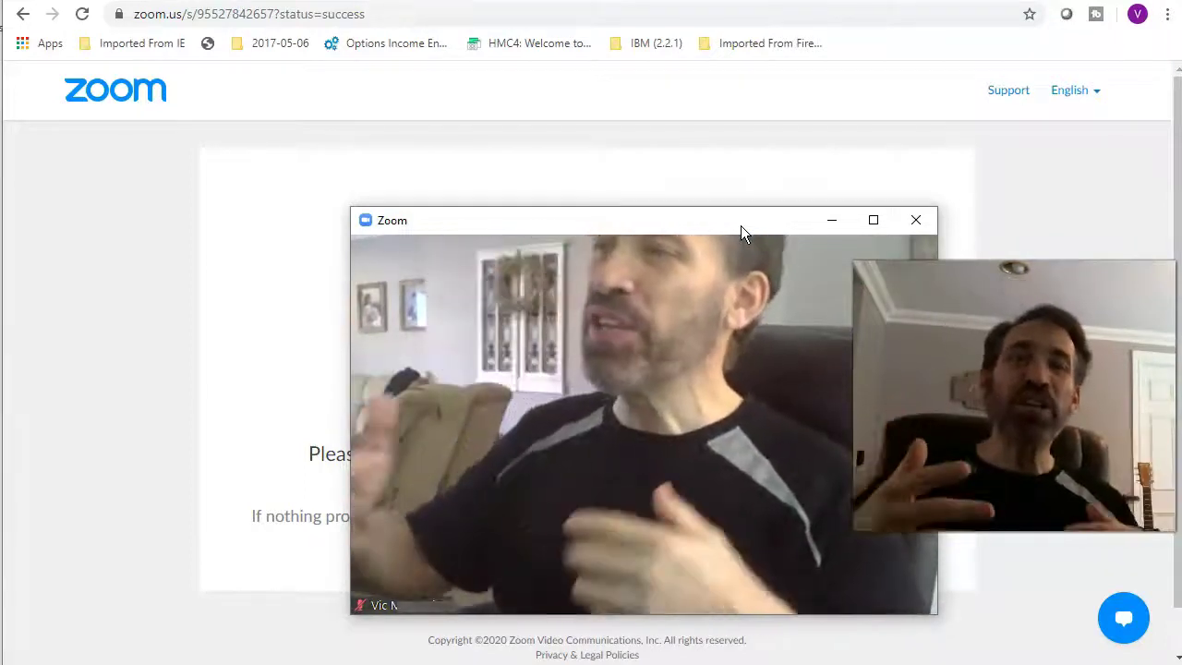
mouse_move(695, 217)
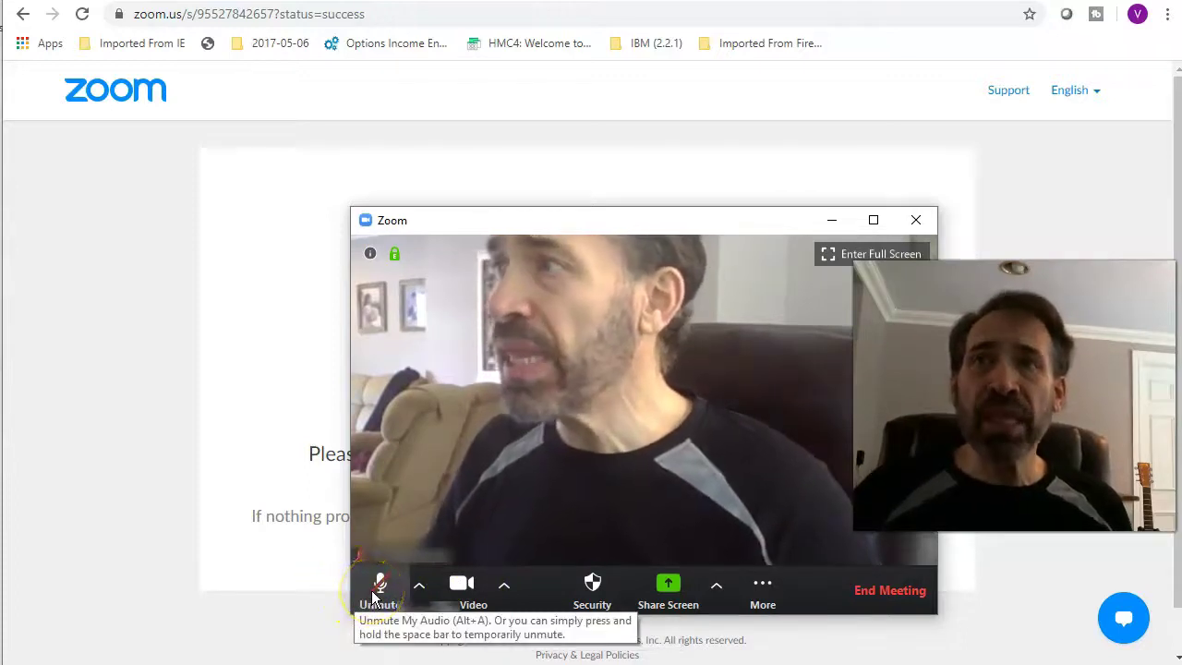
click(458, 587)
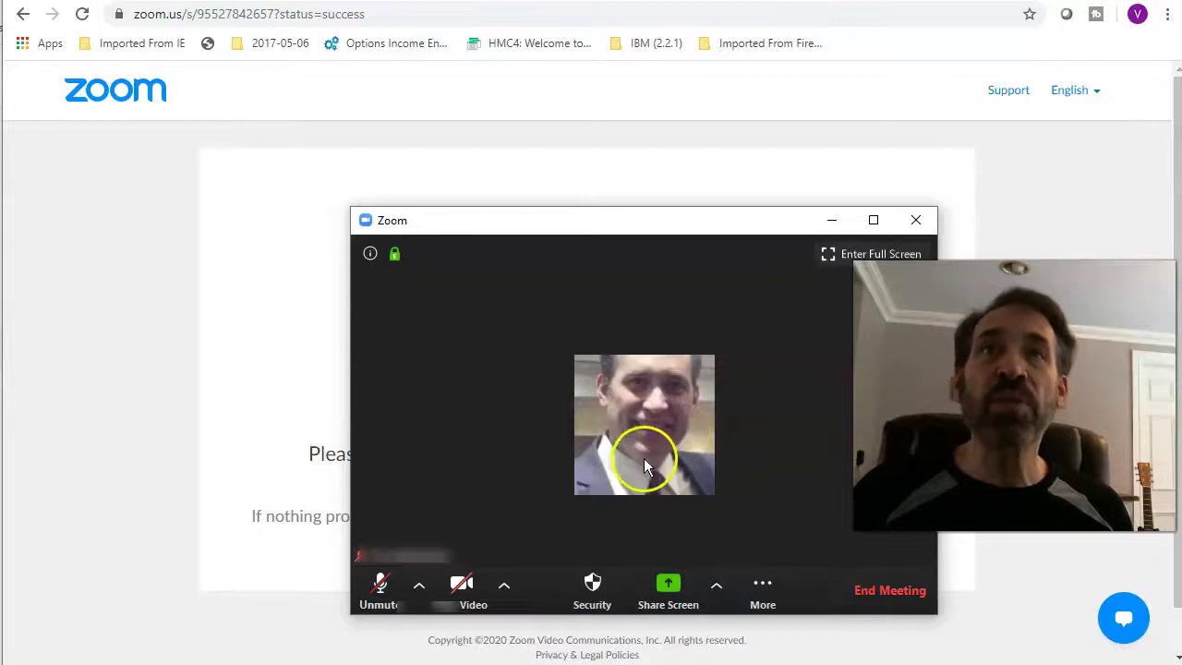
click(465, 590)
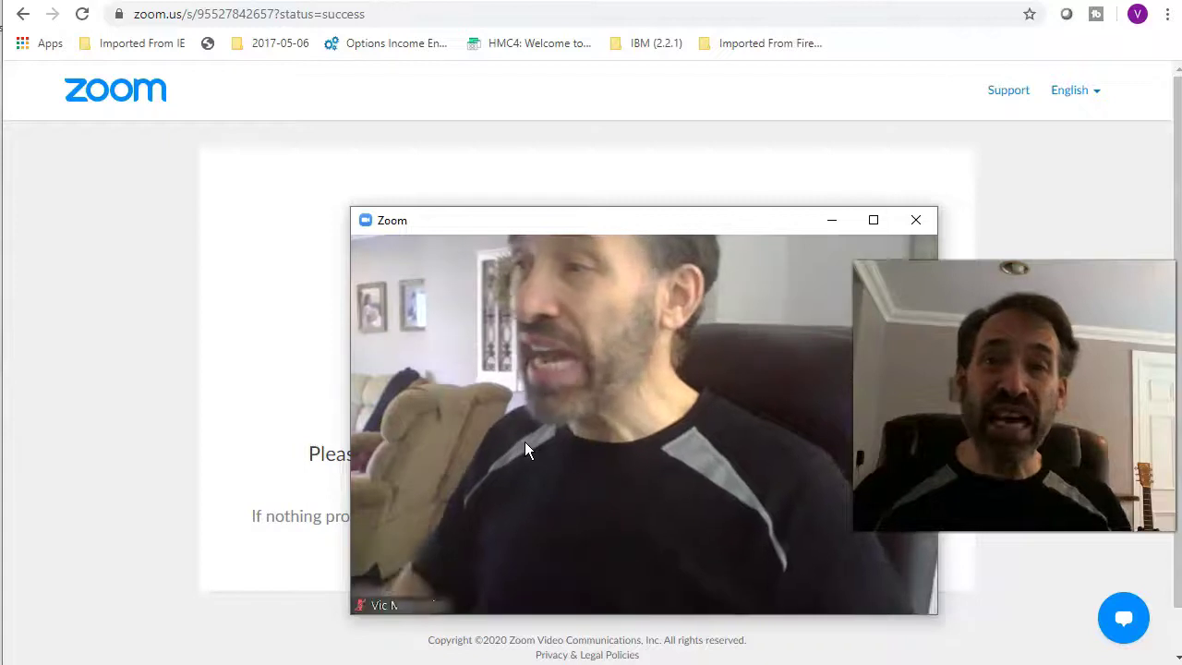
click(518, 445)
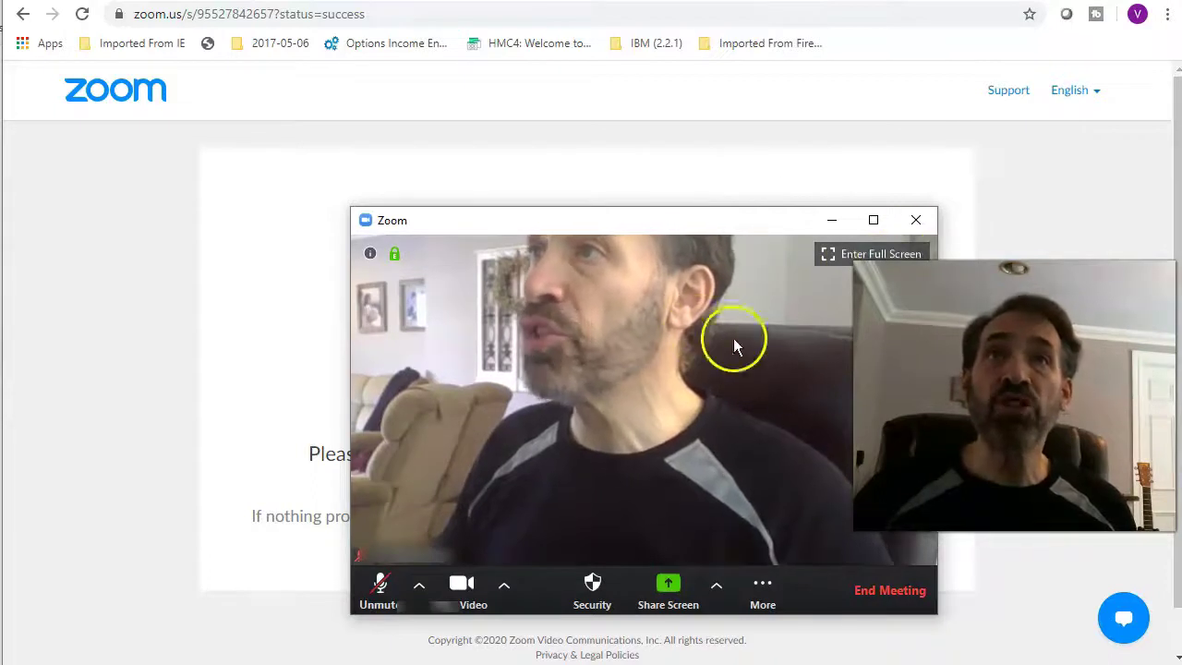
Switch the meeting to full screen and back, then widen the window to the right.
click(914, 247)
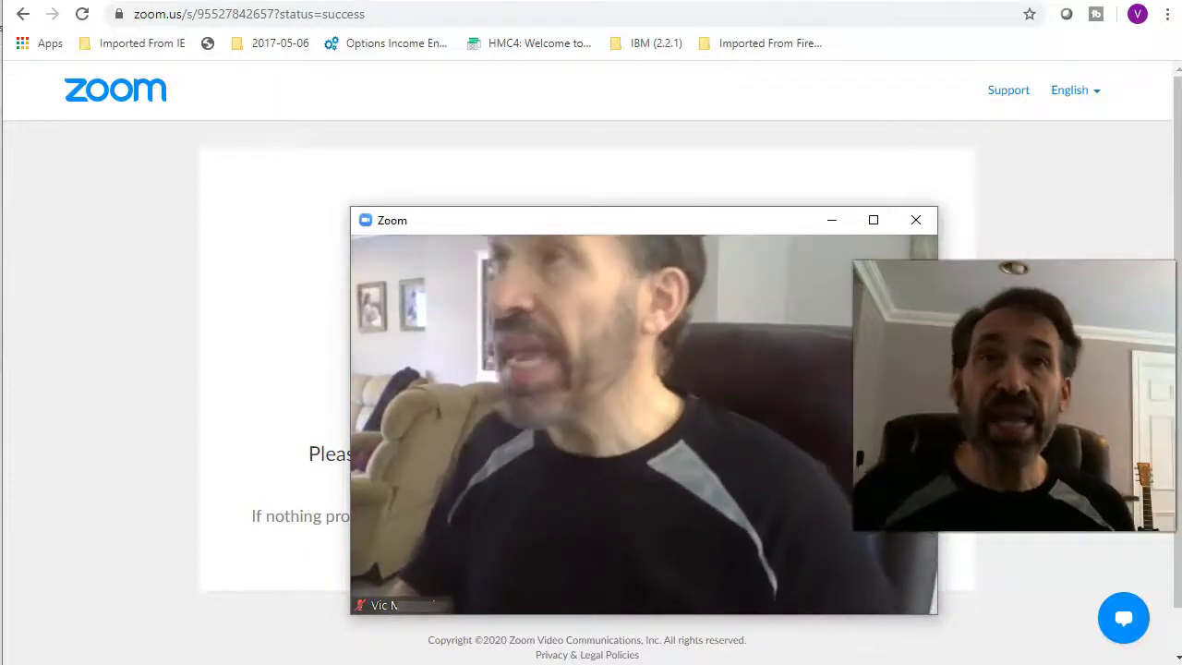
mouse_move(883, 569)
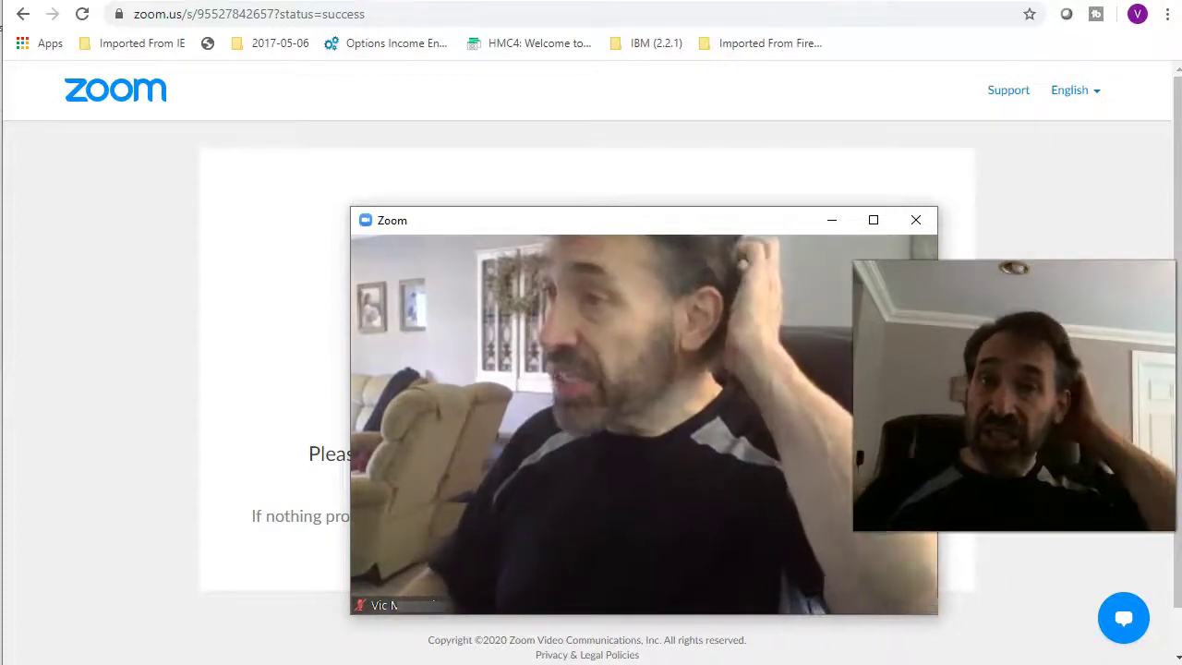
click(873, 220)
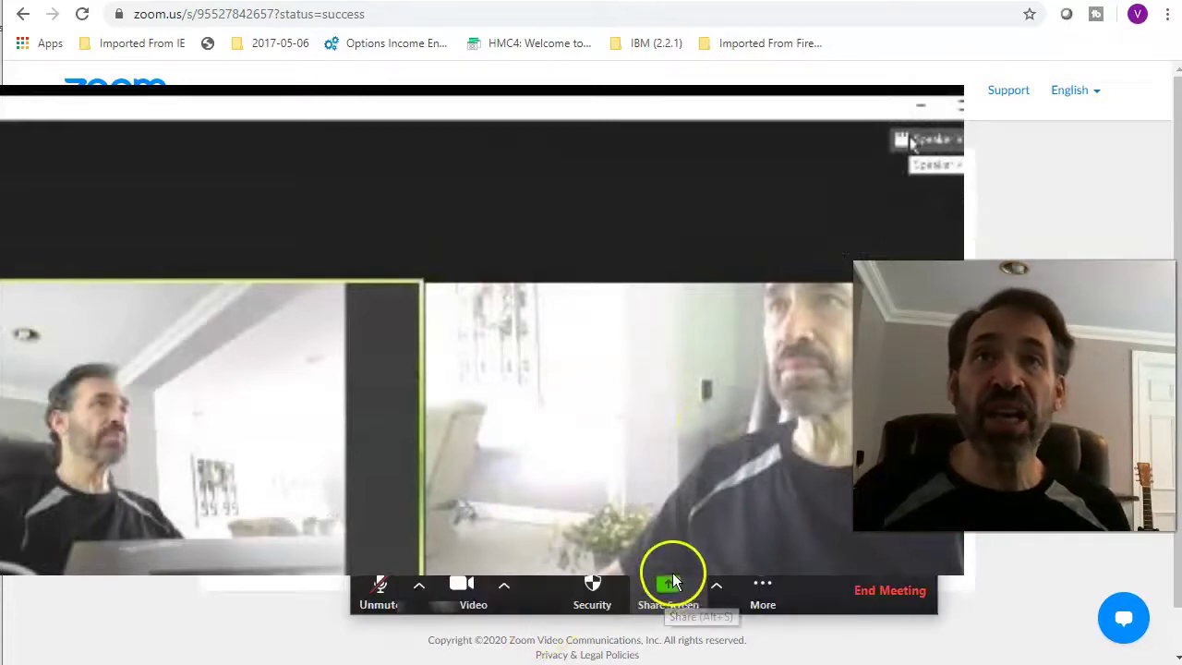
key(Escape)
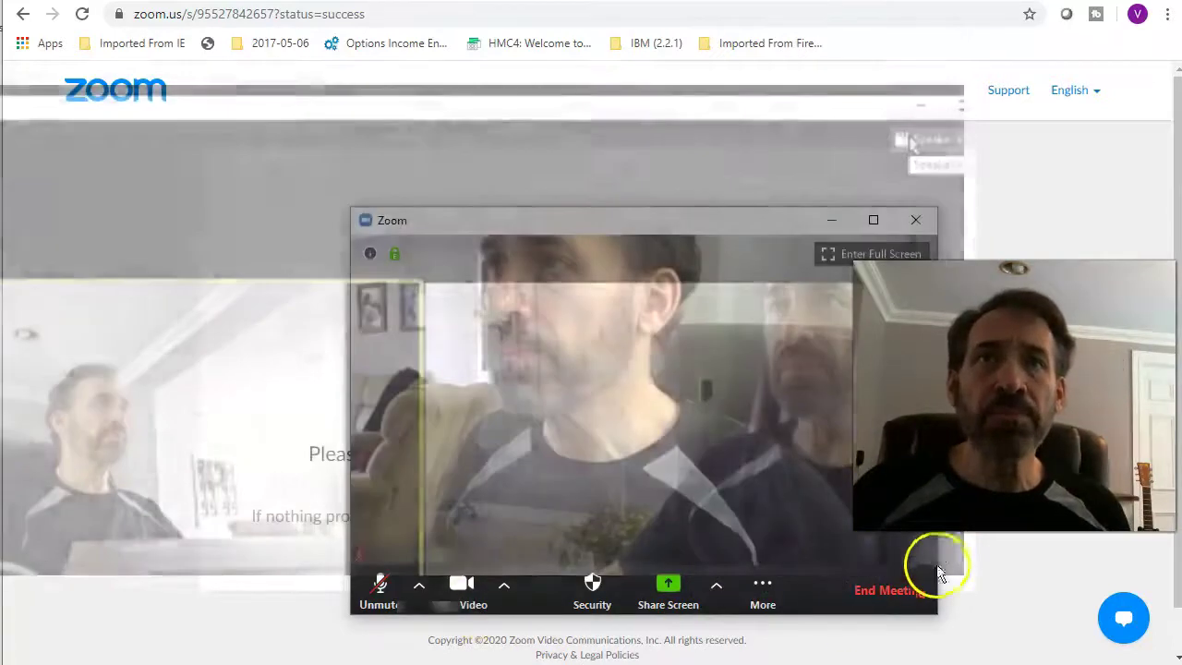
drag(938, 553, 1164, 534)
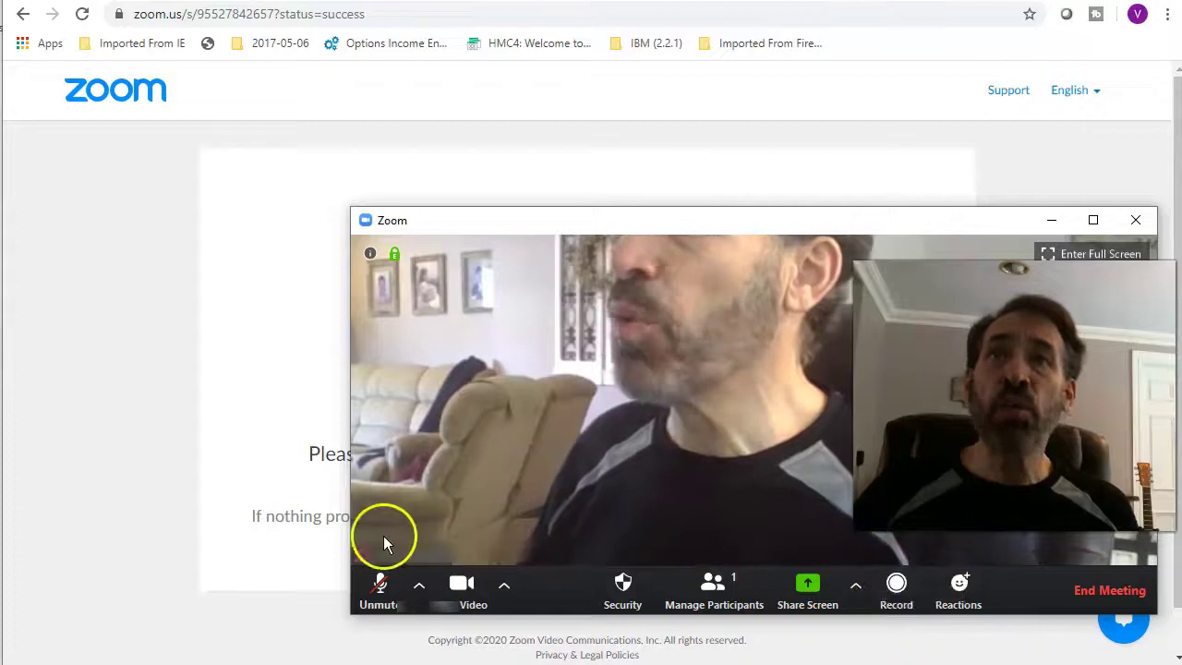
Widen the meeting window to the left, then end the meeting for all participants.
drag(344, 528, 92, 511)
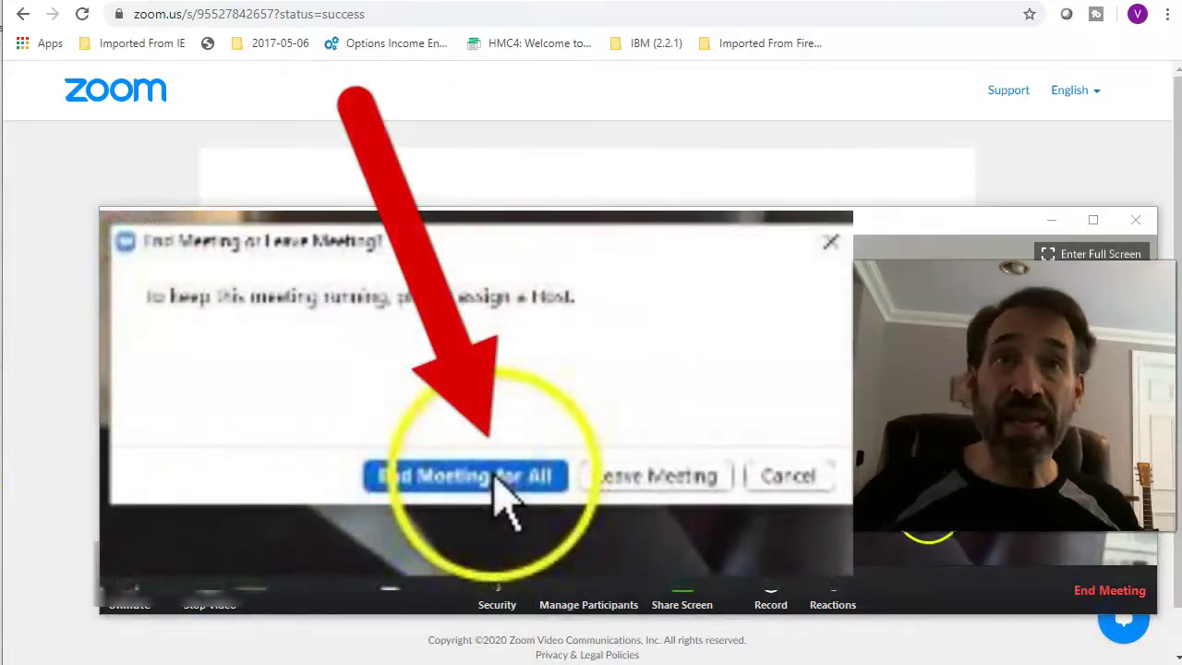
click(837, 500)
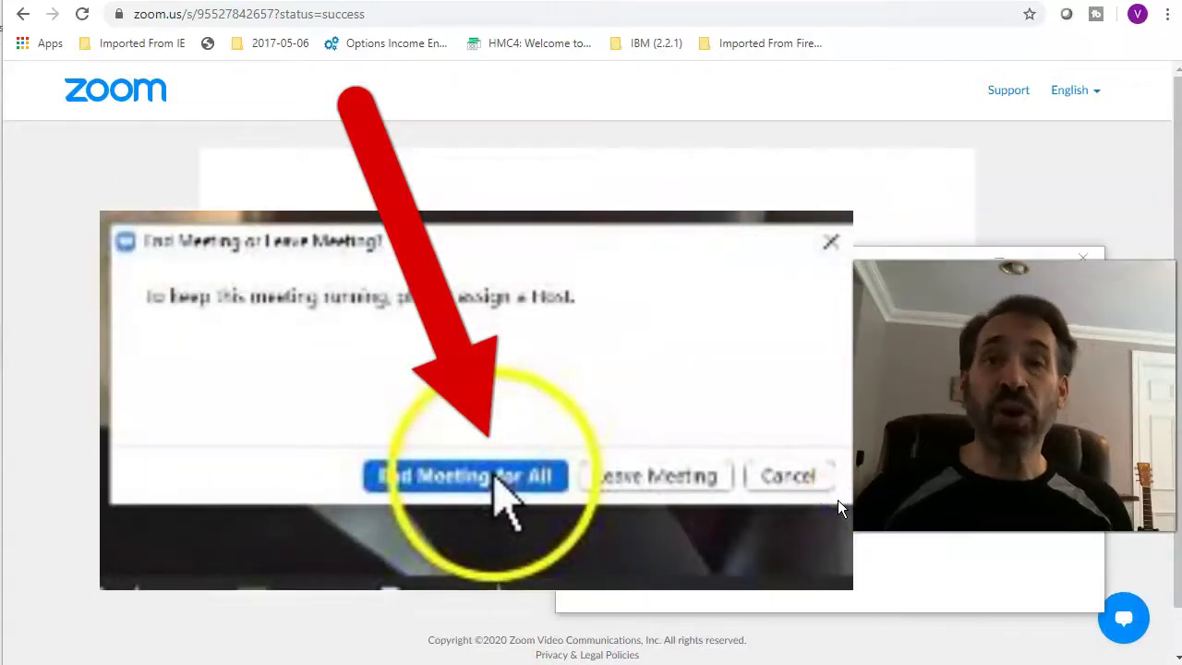